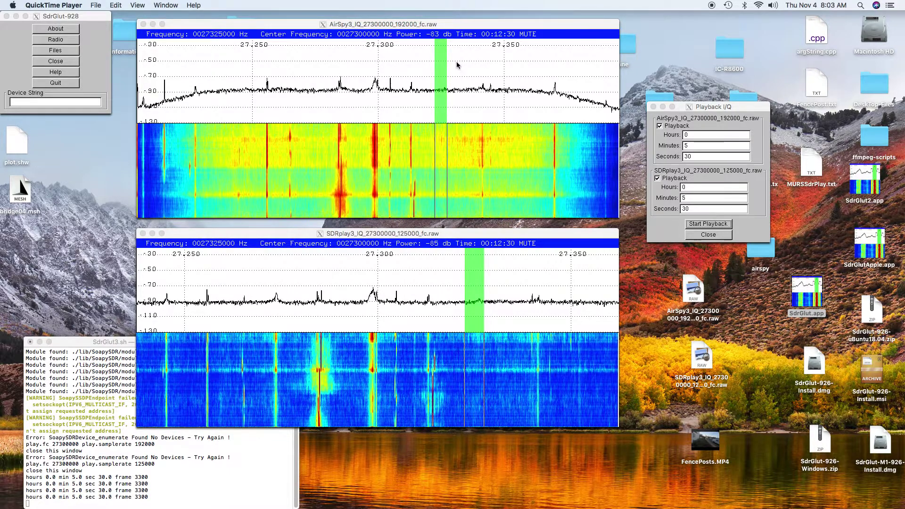
Step: Bring the AirSpy recording window to the front, with both 27.3 MHz recordings playing from 5:30
click(466, 26)
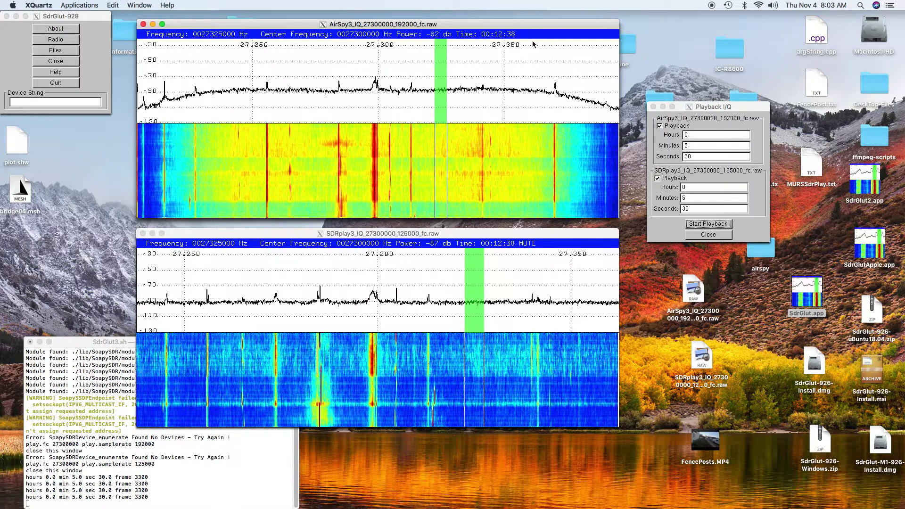
Step: Restart both recordings from 5:30 and mute the AirSpy audio
click(721, 226)
click(718, 225)
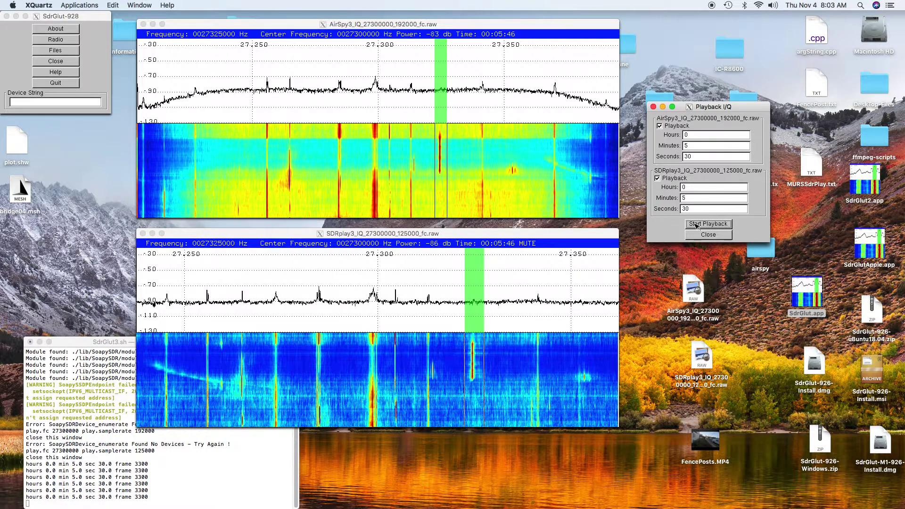
click(579, 61)
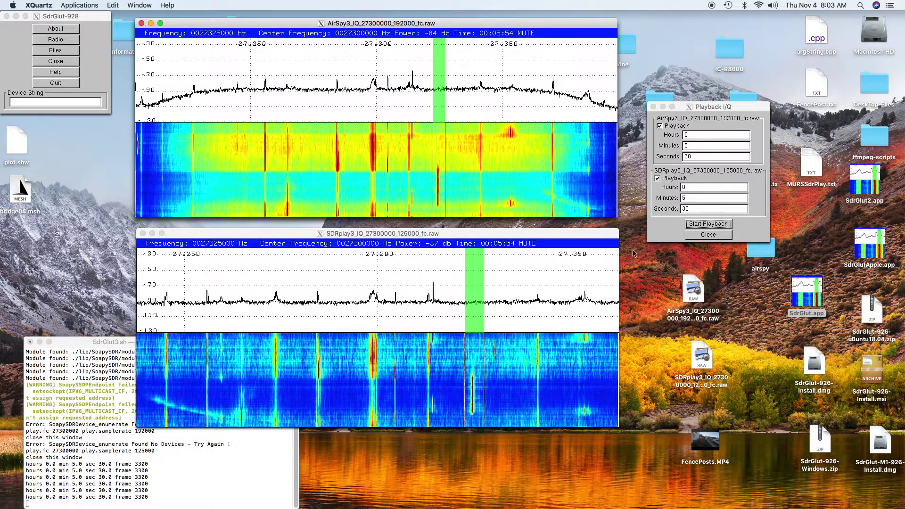
Step: Replay both recordings from 5:30 with the SDRplay audio, then unmute the AirSpy audio
click(499, 235)
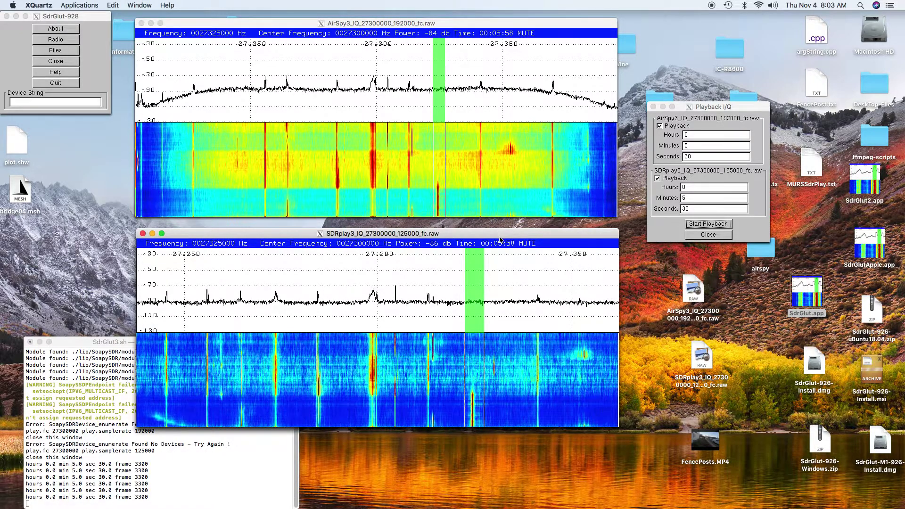
click(724, 228)
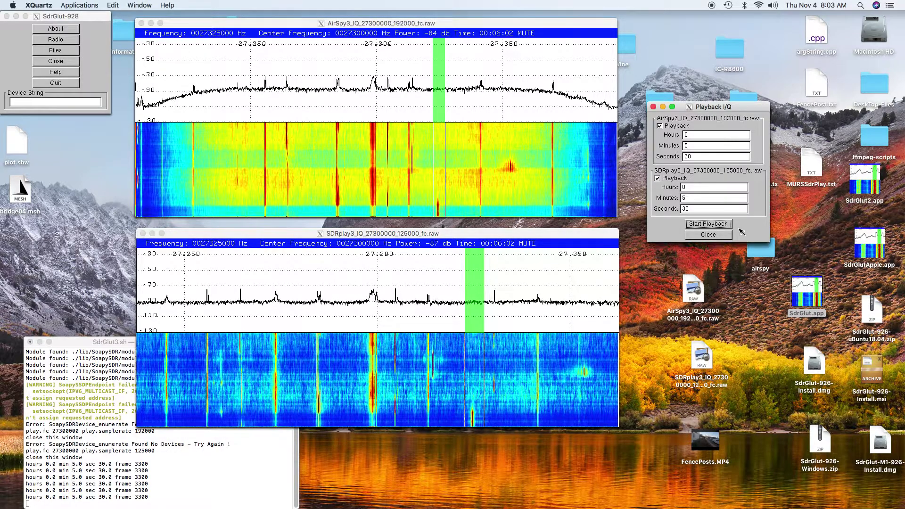
click(572, 235)
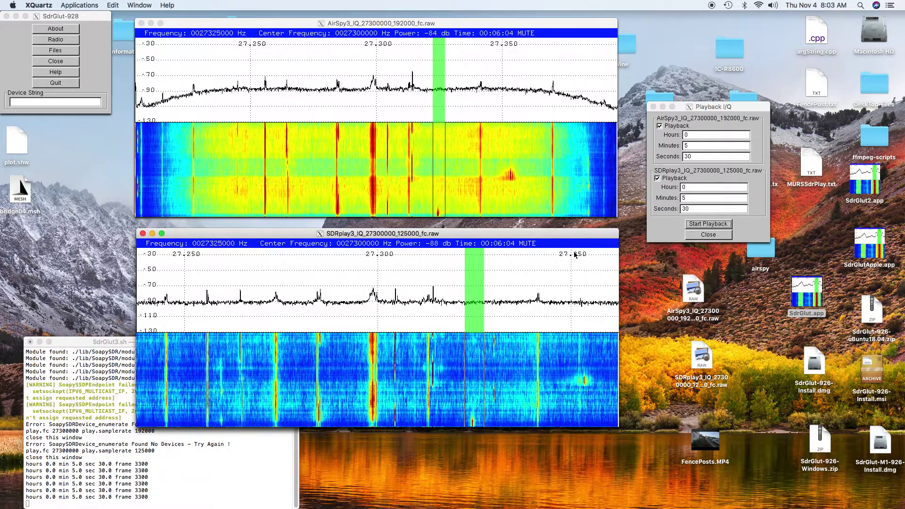
click(717, 224)
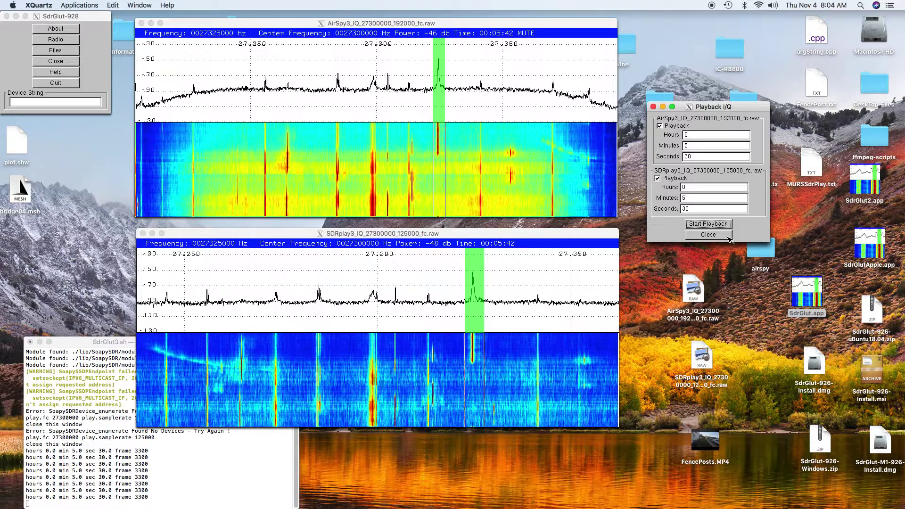
click(579, 236)
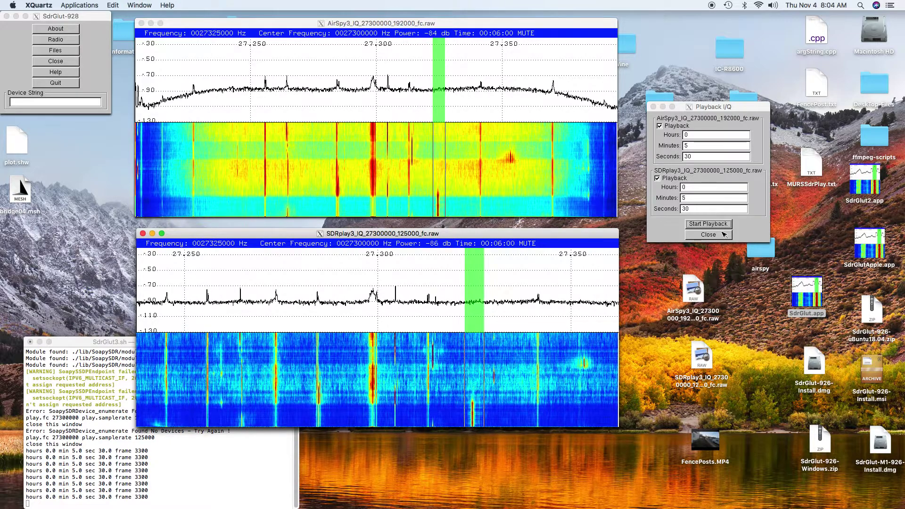
click(586, 19)
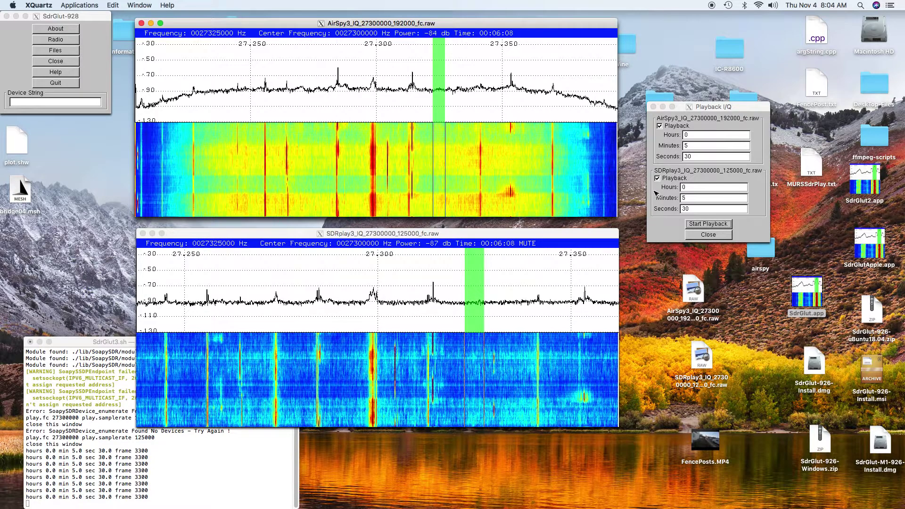
Step: Change the AirSpy start minutes to 8 and restart playback from 8:30
click(707, 183)
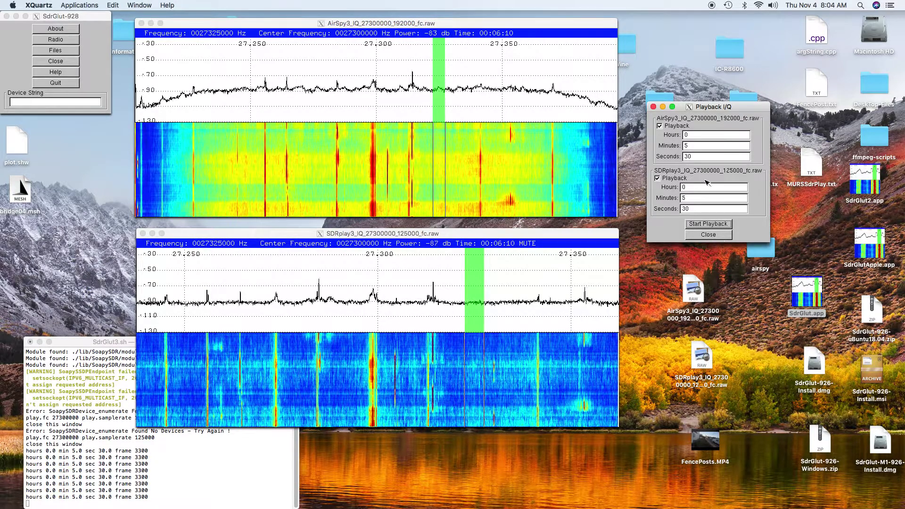
key(BackSpace)
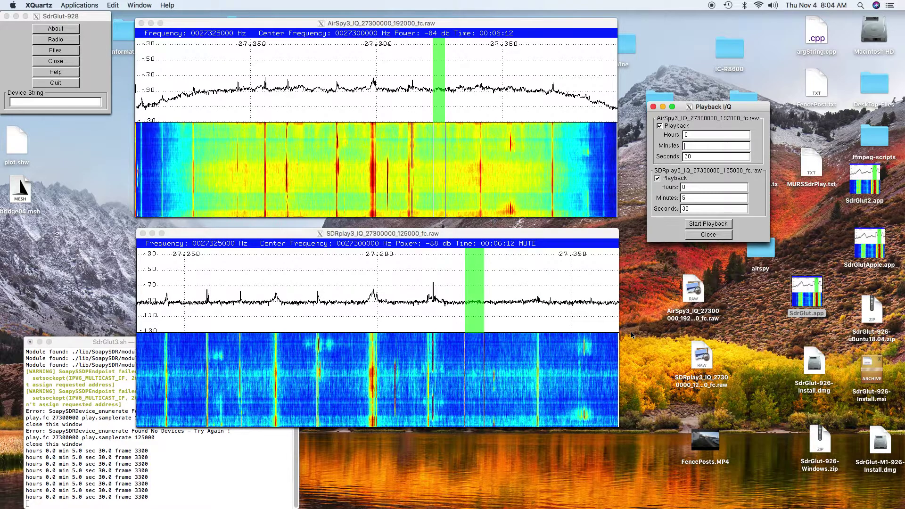
text(8)
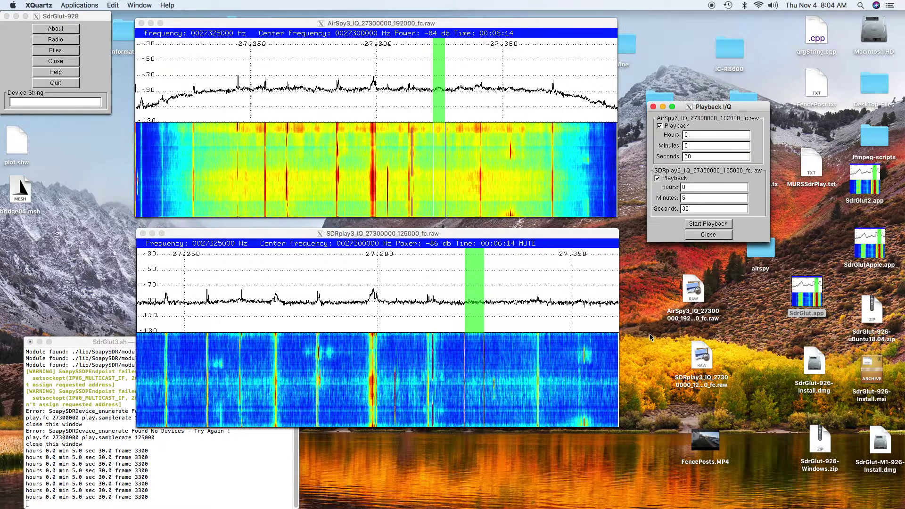
click(688, 224)
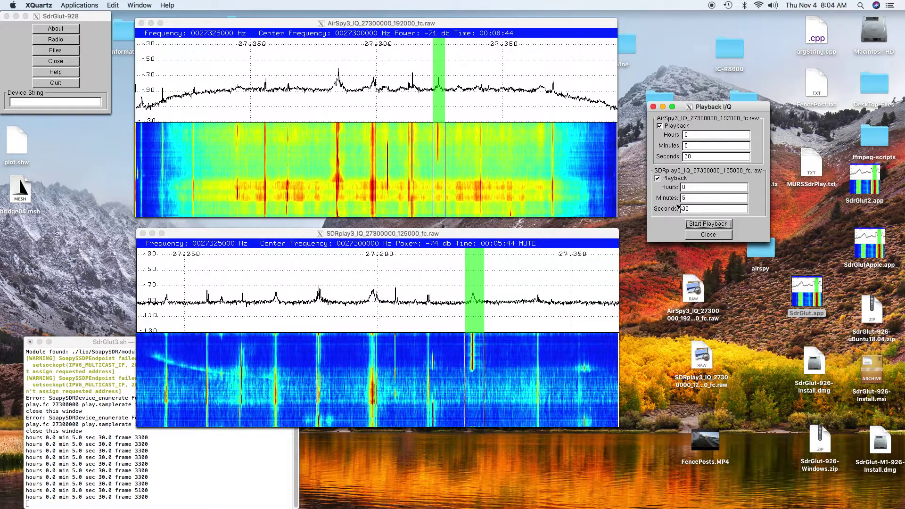
click(584, 155)
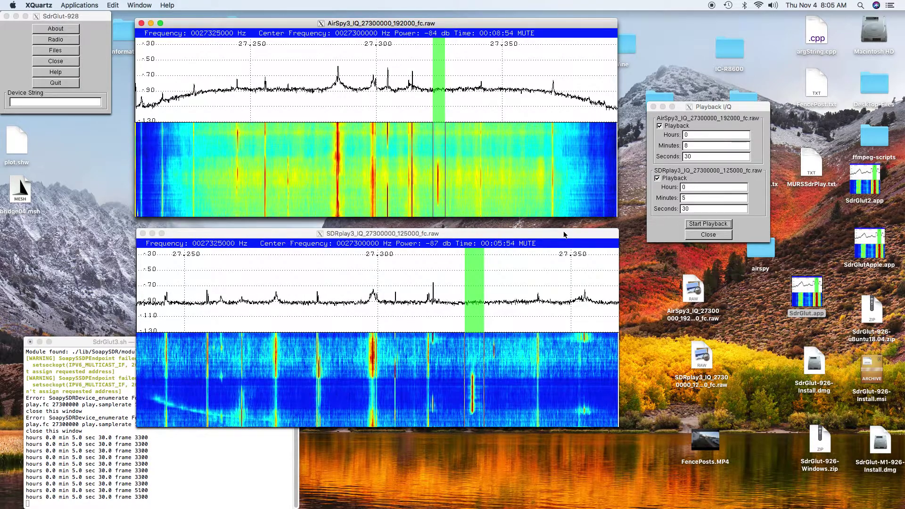
Step: Replay with SDRplay starting at 8:35 beside AirSpy at 8:30
click(686, 199)
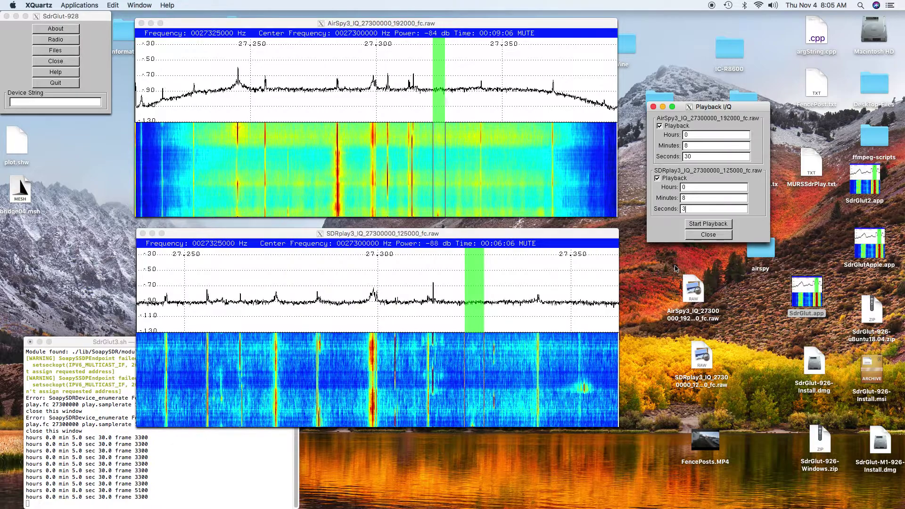
text(5)
click(578, 234)
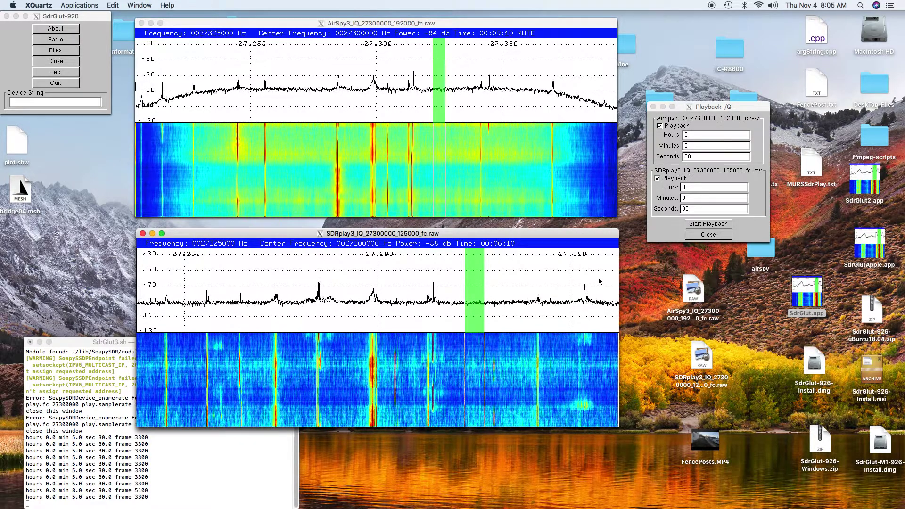
click(702, 227)
click(703, 226)
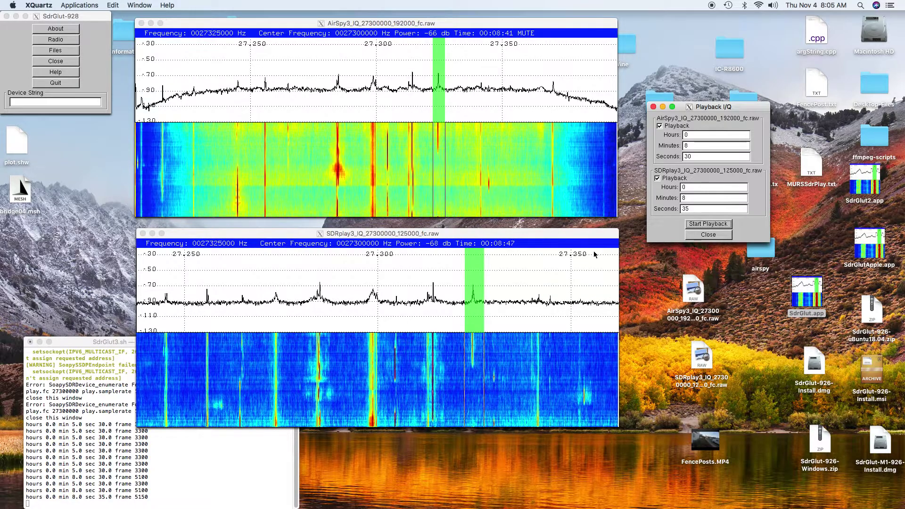
click(587, 239)
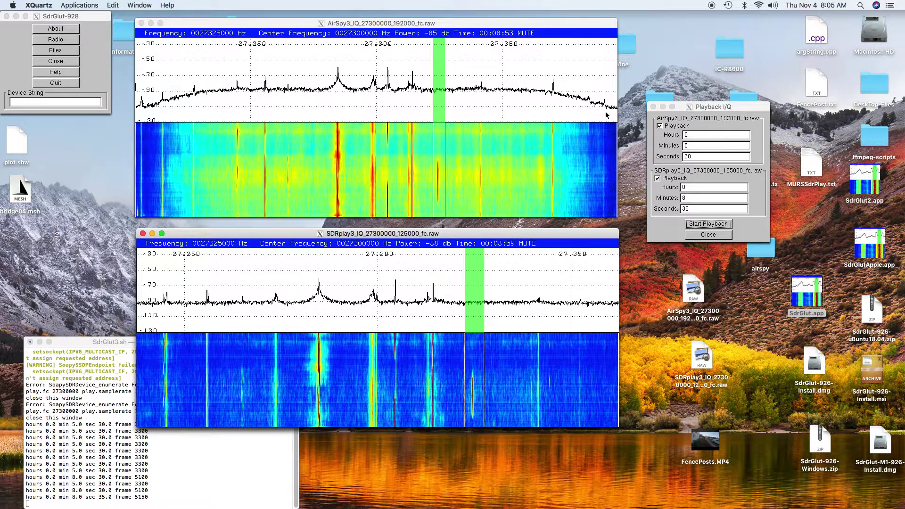
Step: Set the AirSpy start time to 13 minutes 00 seconds
click(702, 147)
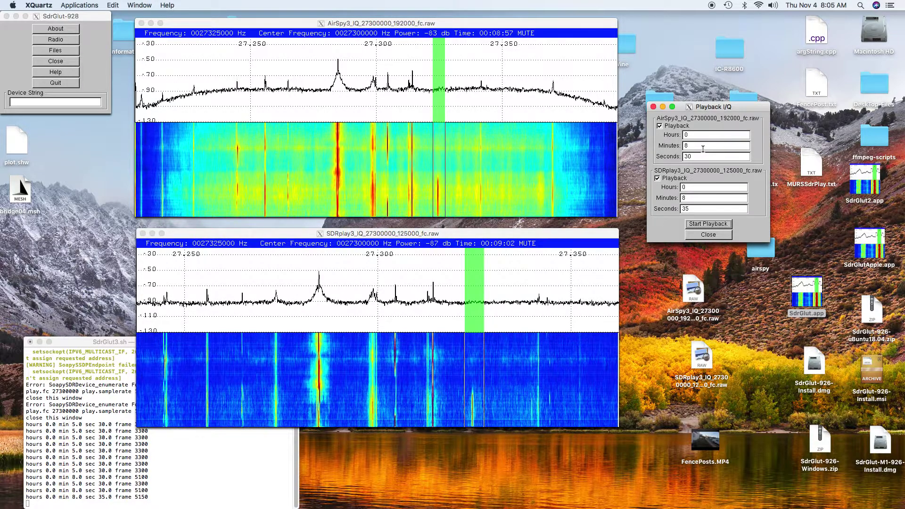
key(BackSpace)
text(1)
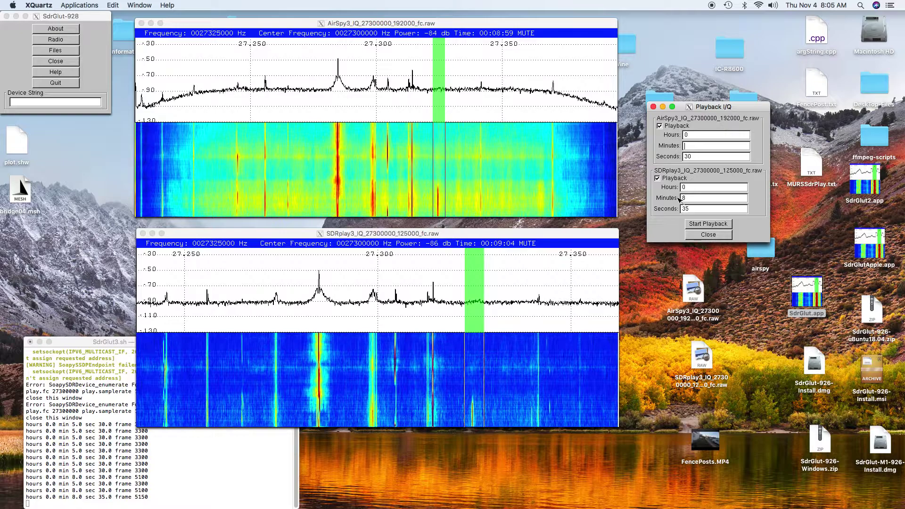
text(3)
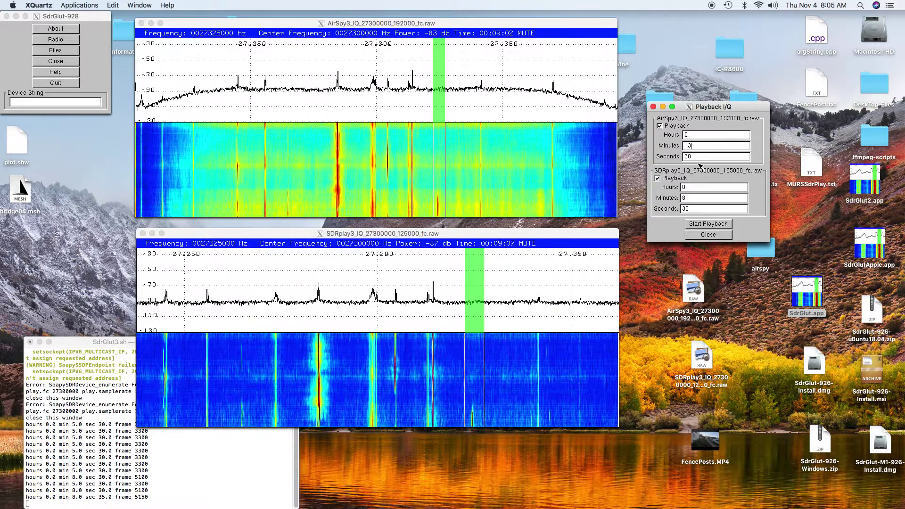
click(698, 158)
key(BackSpace)
key(BackSpace)
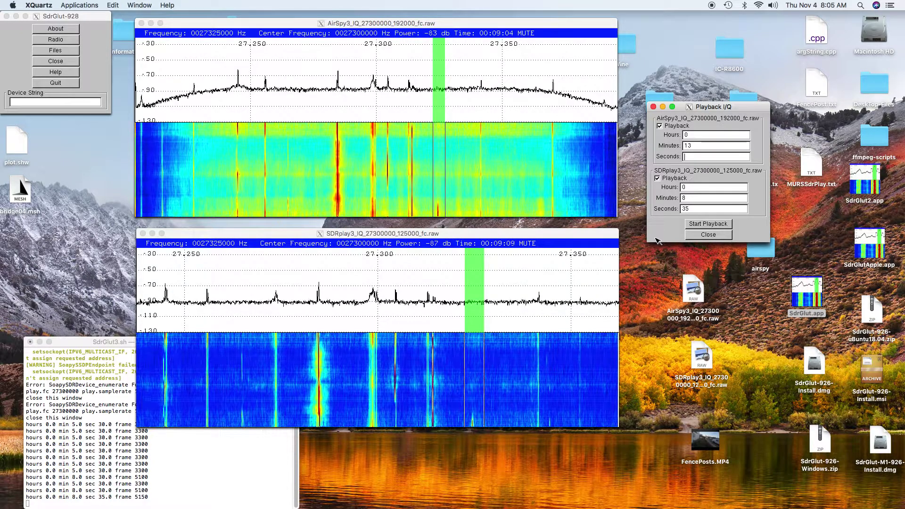
text(00)
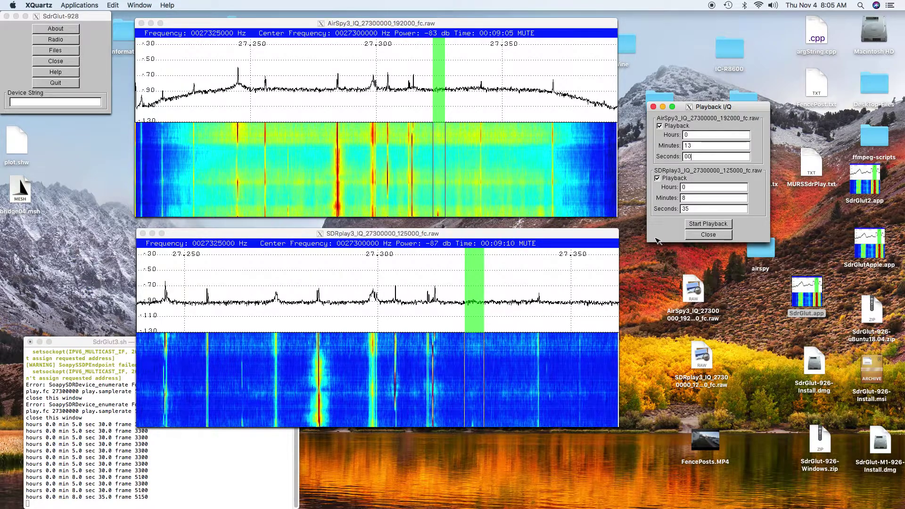
Step: Raise the AirSpy tuning by 5 kHz and replay from 13:00 and 8:35
click(479, 113)
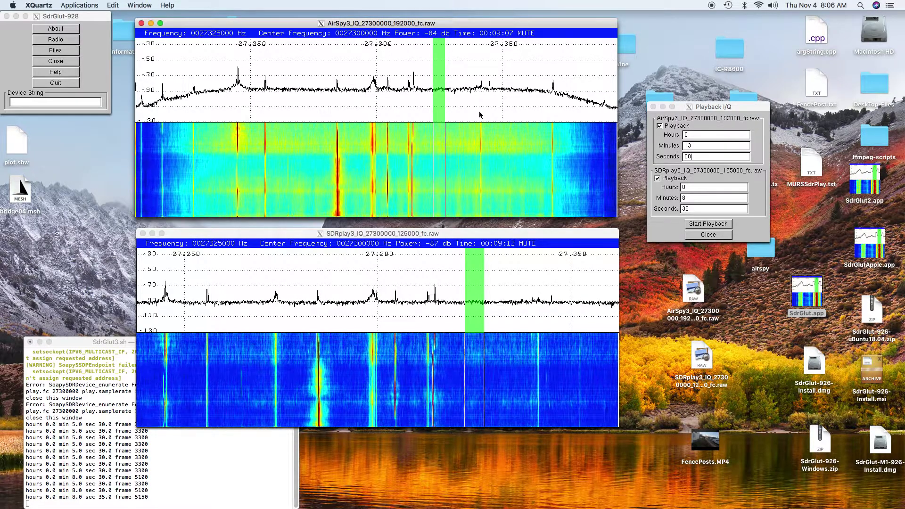
key(Right)
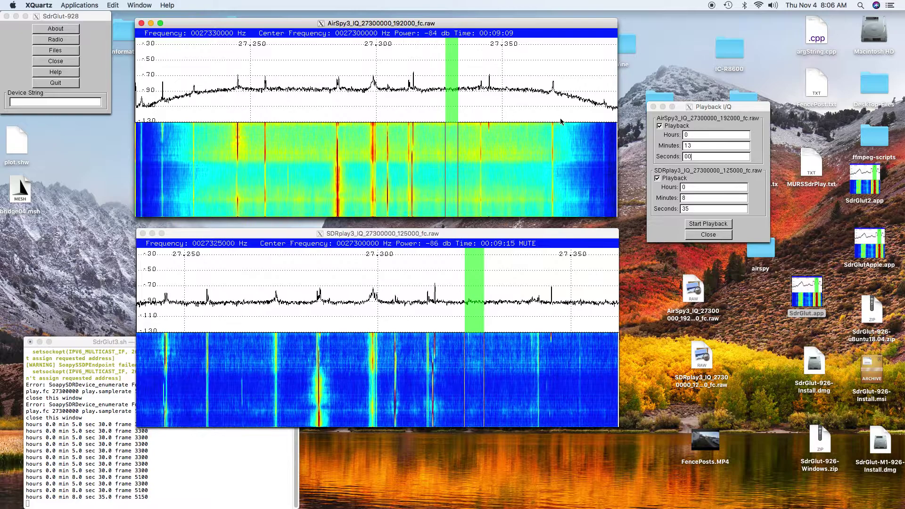
click(706, 224)
click(706, 225)
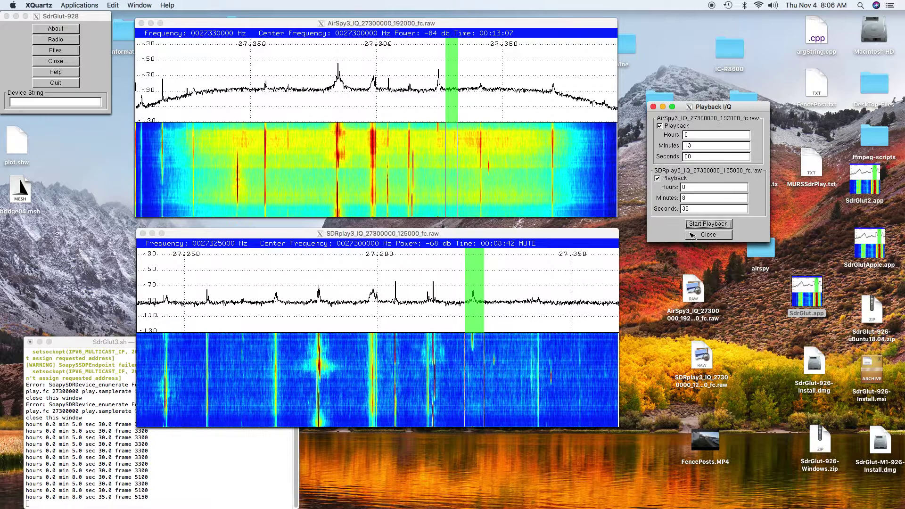
Step: Tune the AirSpy receiver onto its signal peak at 27324743 Hz
click(439, 104)
click(438, 104)
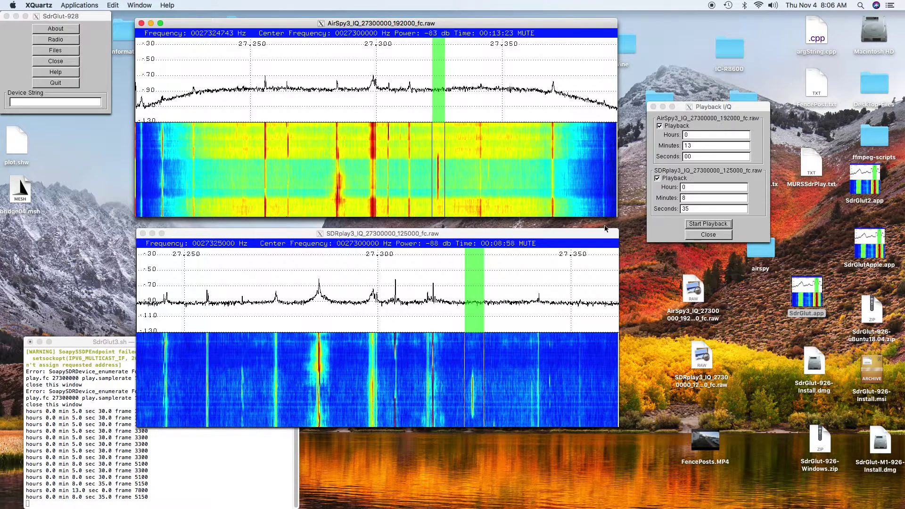
click(583, 236)
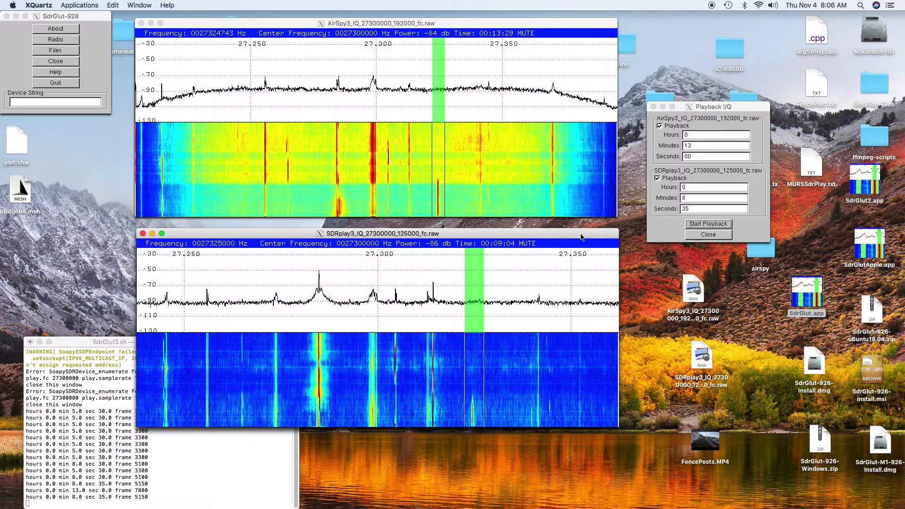
Step: Set the SDRplay start to 13 minutes 10 seconds and replay beside AirSpy from 13:00
click(692, 198)
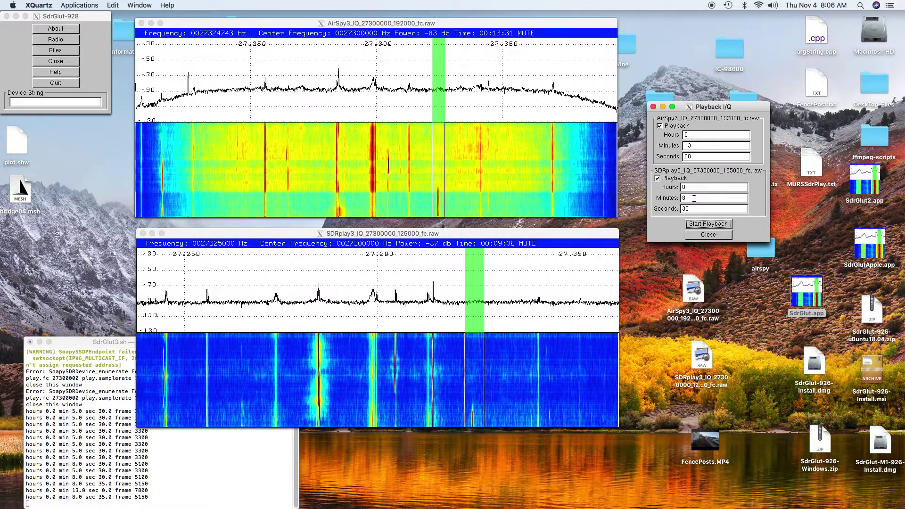
key(BackSpace)
text(13)
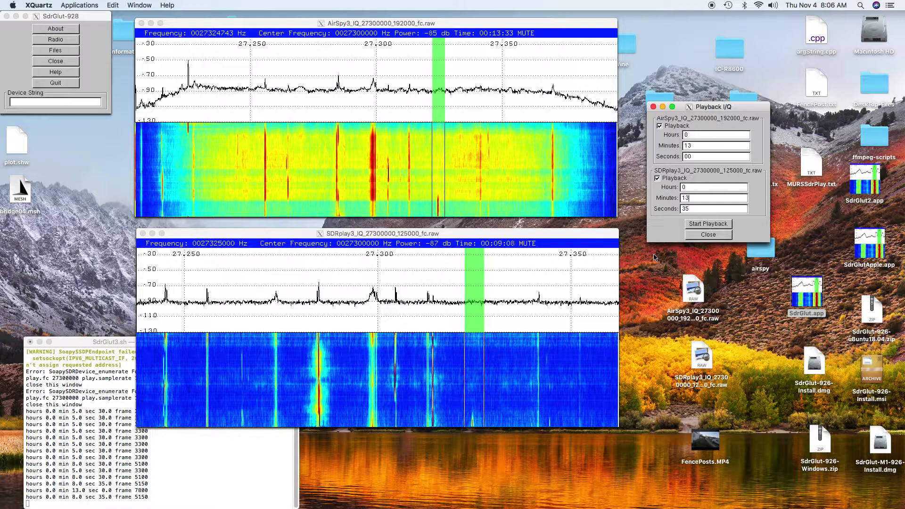
key(Tab)
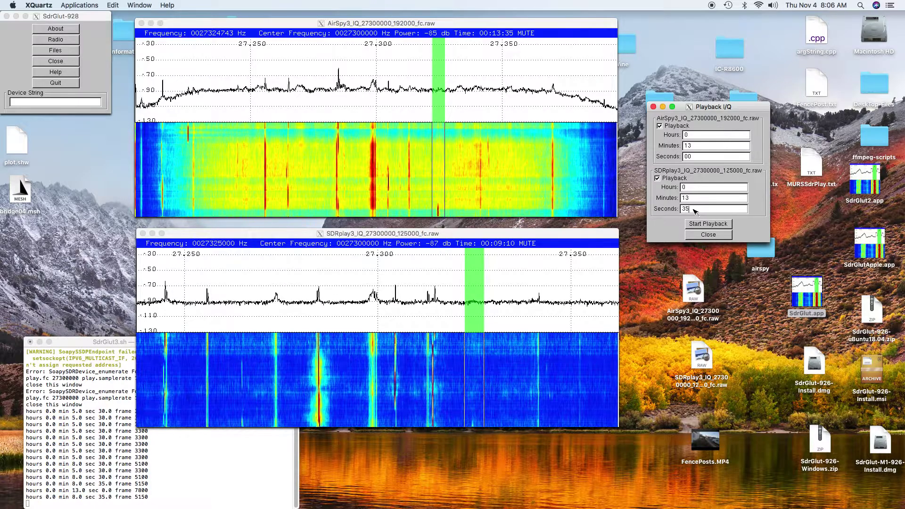
key(BackSpace)
key(BackSpace)
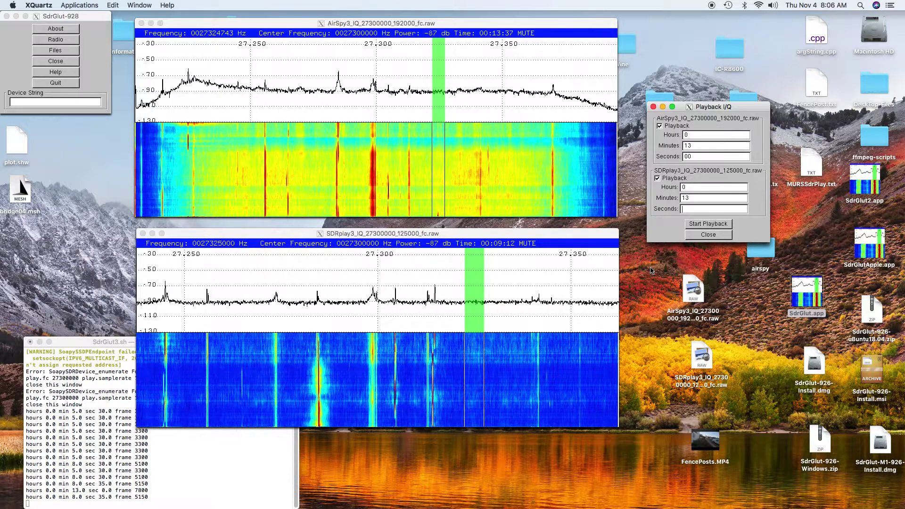
text(10)
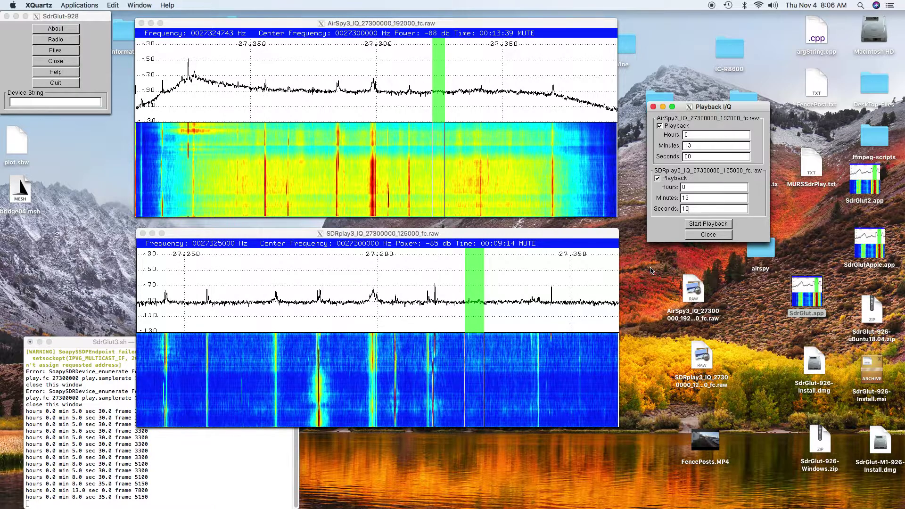
click(721, 225)
click(539, 232)
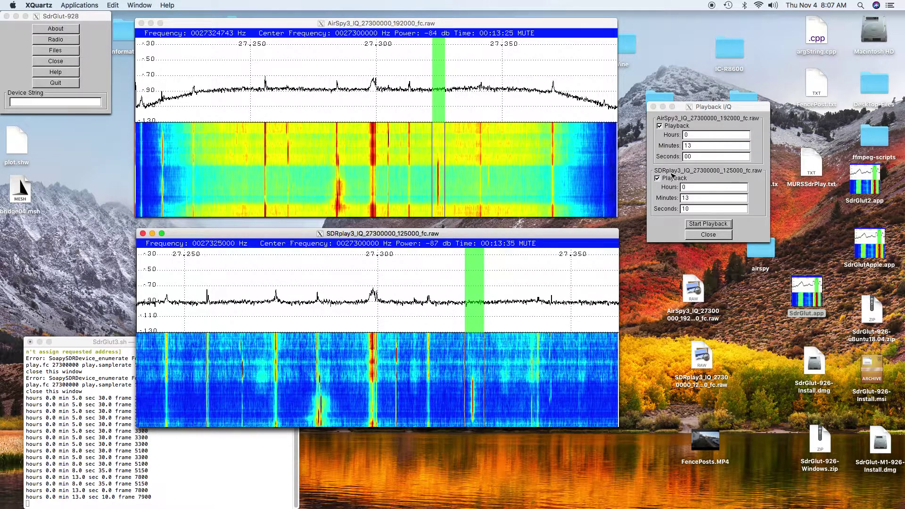
Step: Change the AirSpy start minutes from 13 to 20 and replay beside SDRplay at 13:10
click(691, 156)
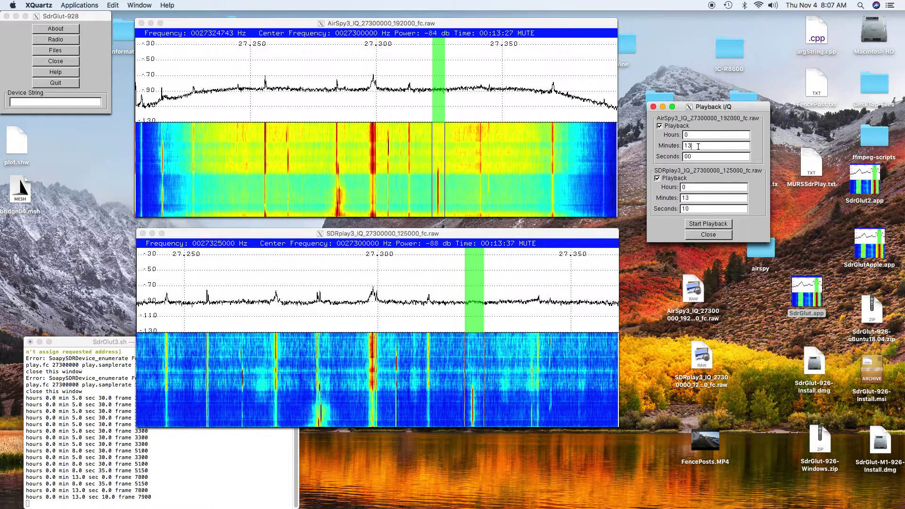
key(BackSpace)
key(BackSpace)
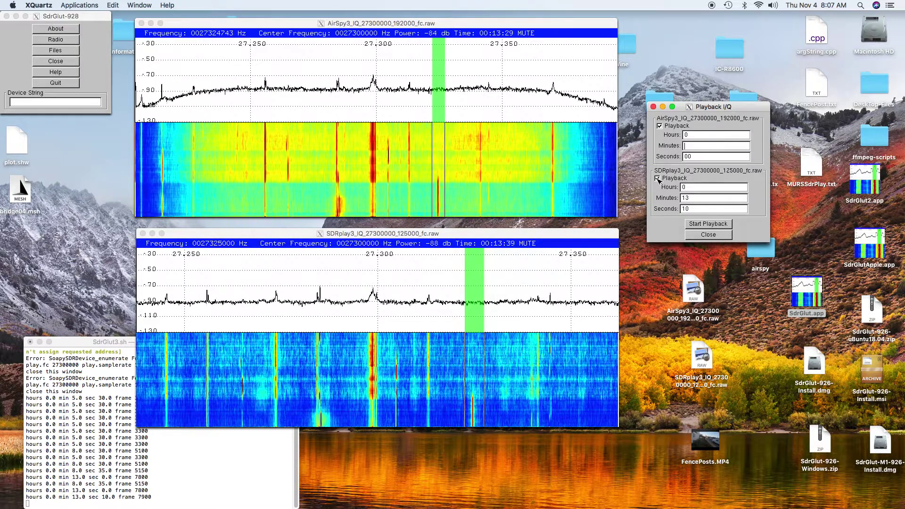
text(20)
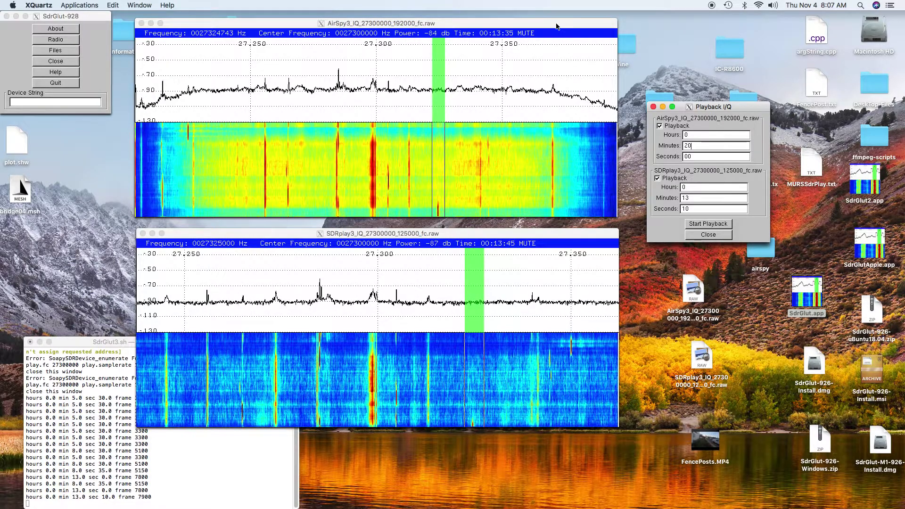
click(542, 70)
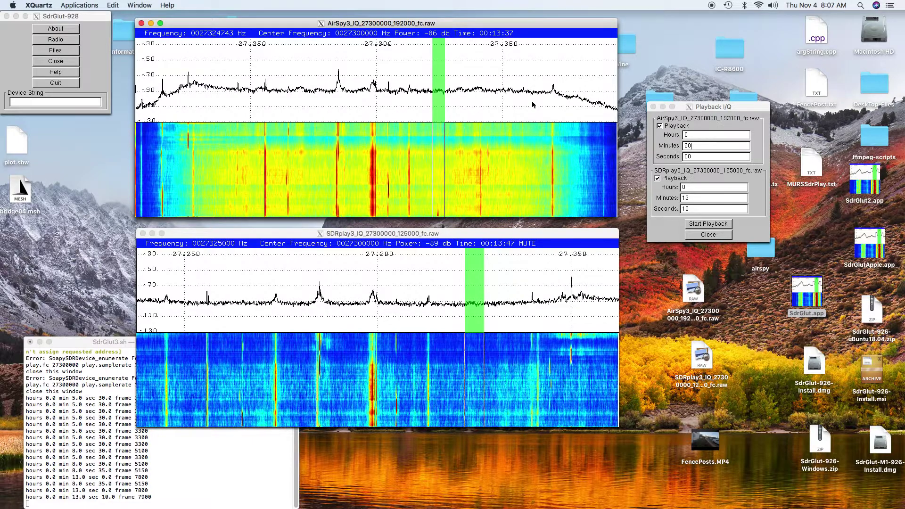
click(706, 224)
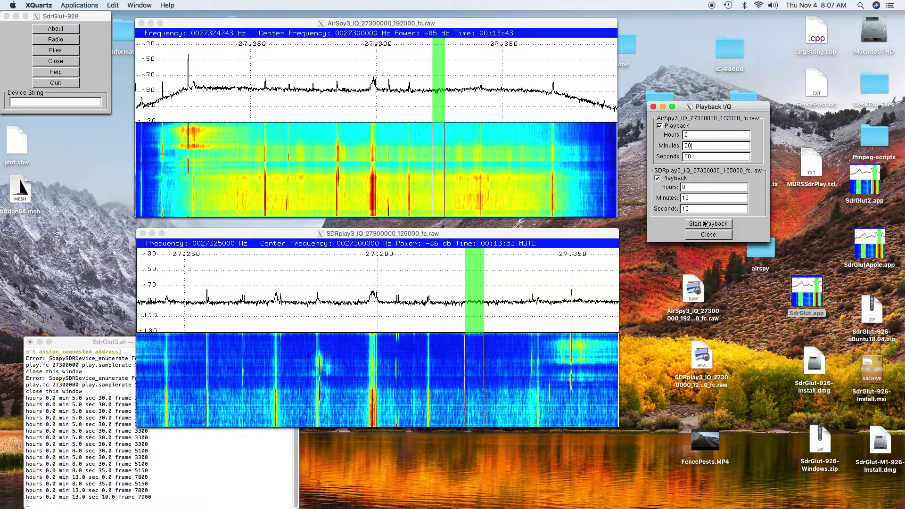
click(706, 224)
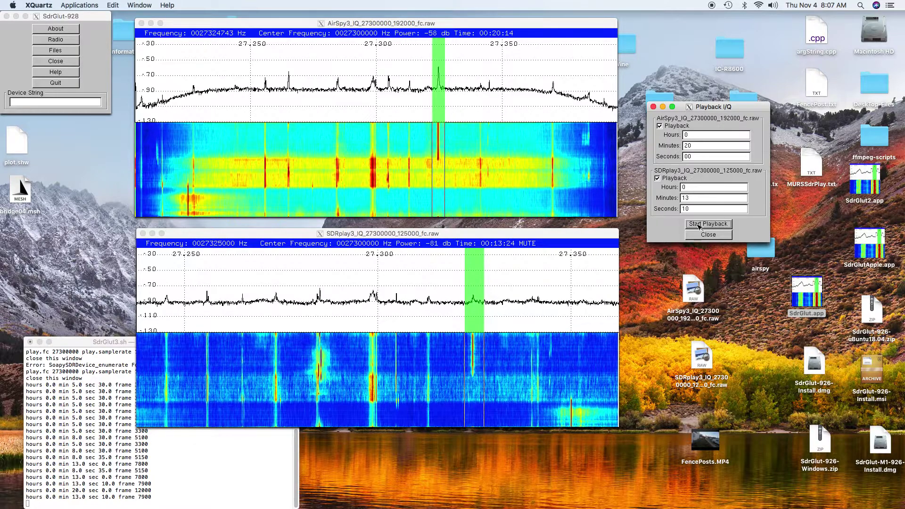
click(570, 28)
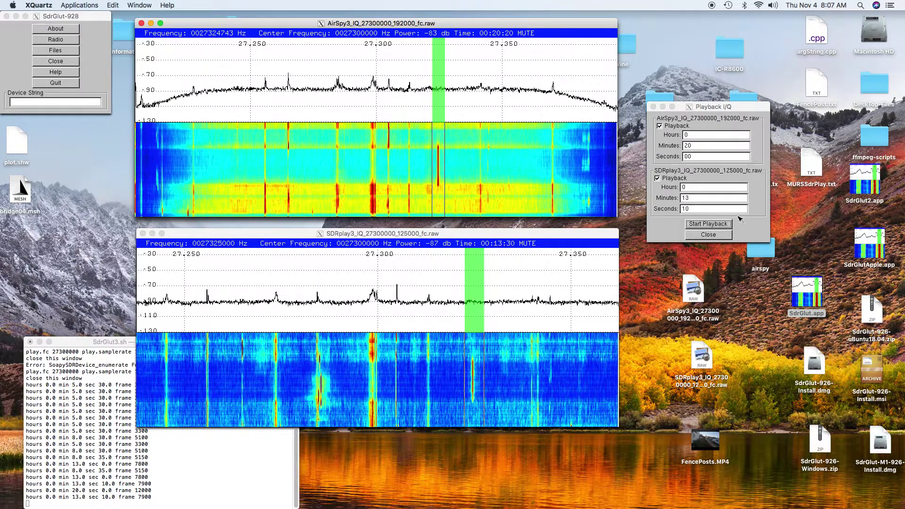
Step: Change the SDRplay start minutes to 20 (20:10) and replay beside AirSpy from 20:00
click(702, 197)
text(2)
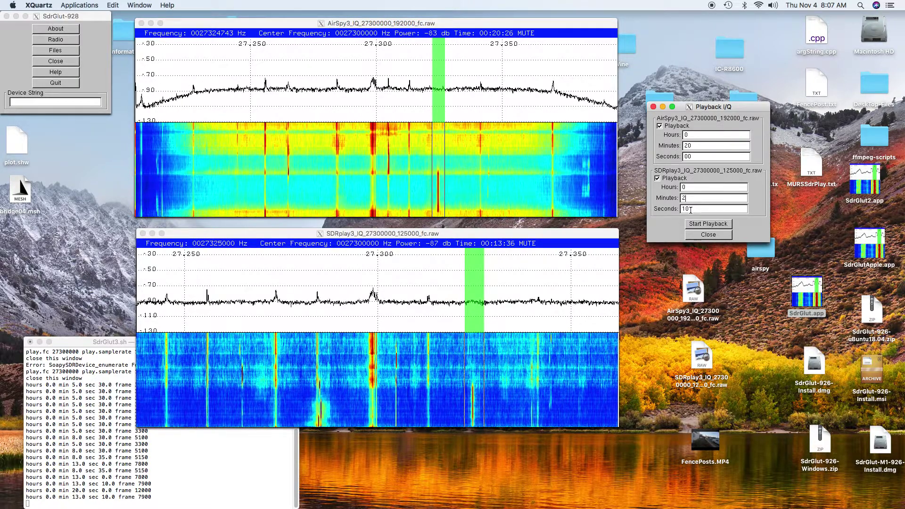
text(0)
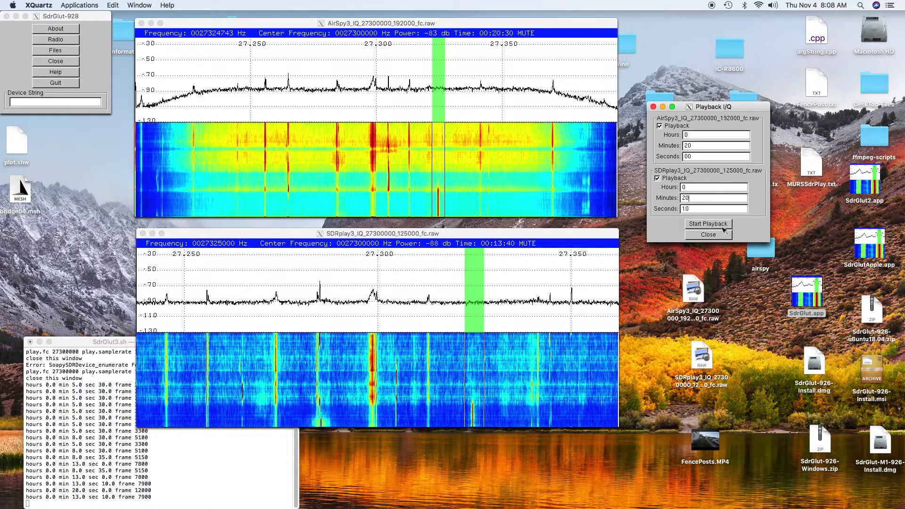
click(580, 240)
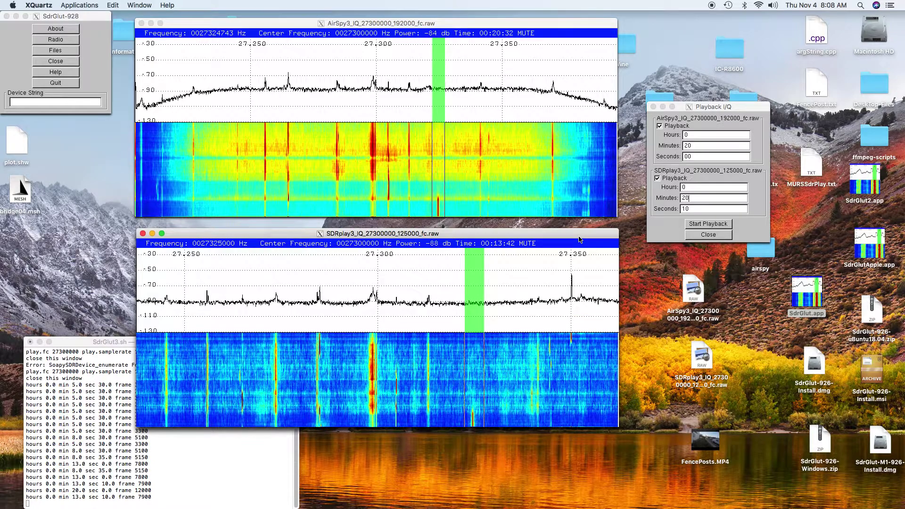
click(696, 226)
click(696, 226)
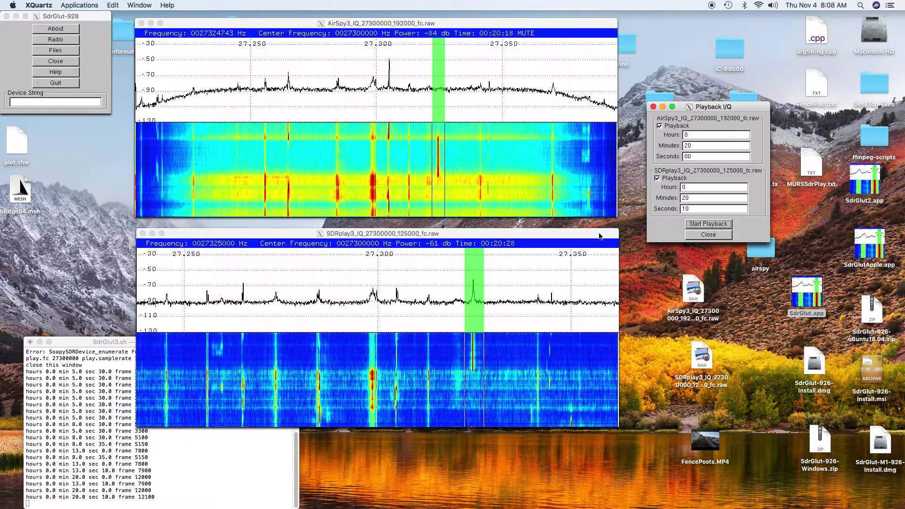
click(599, 236)
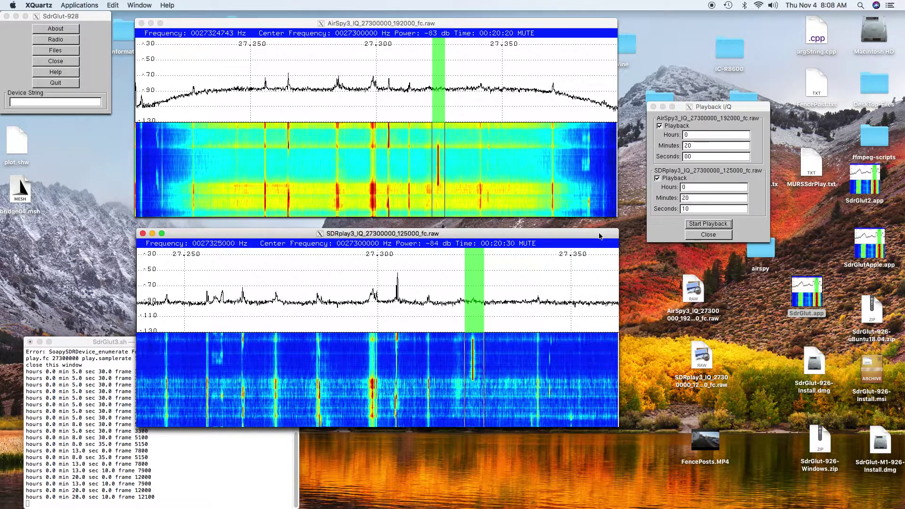